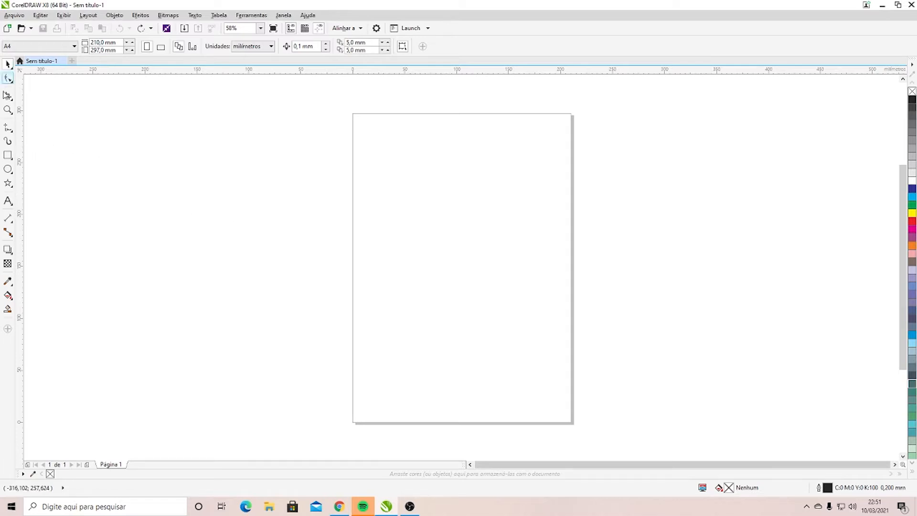
# Draw trial pentagons with the Polygon tool beside the page, one about 98 × 81 mm, deleting each
pyautogui.click(7, 183)
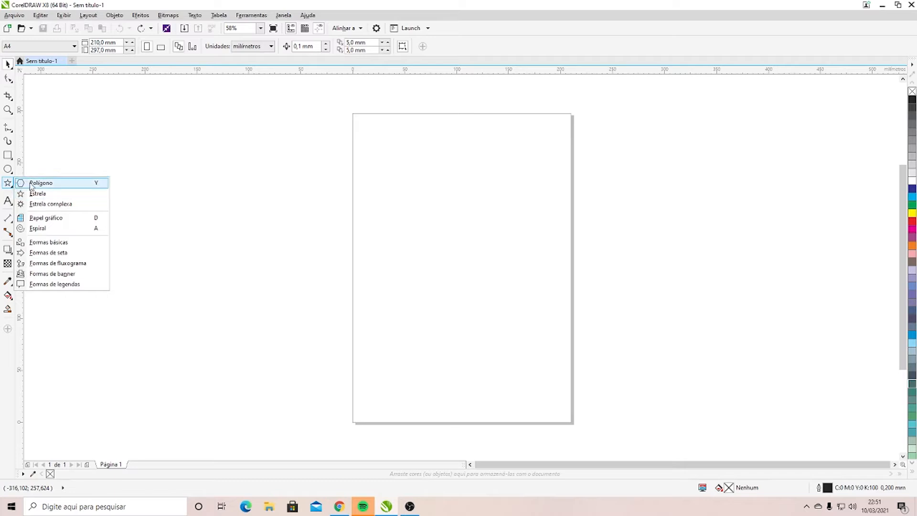
pyautogui.click(31, 186)
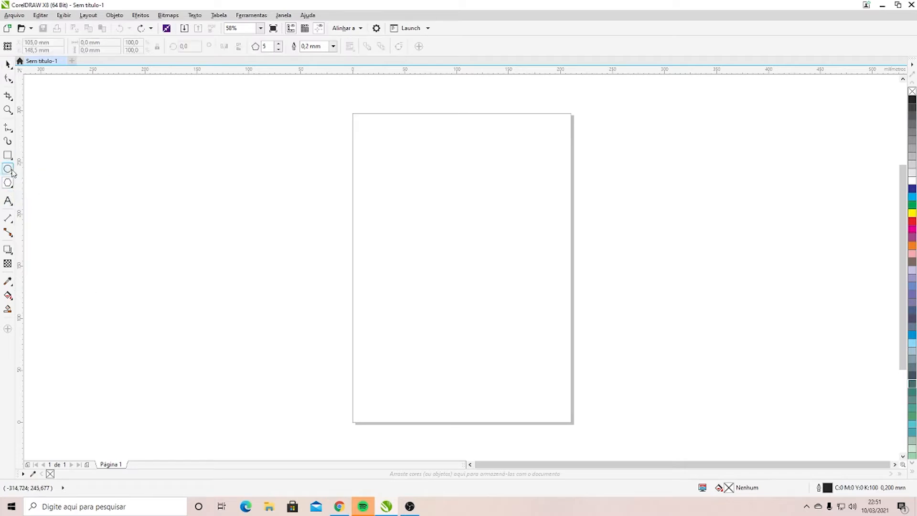
pyautogui.click(8, 171)
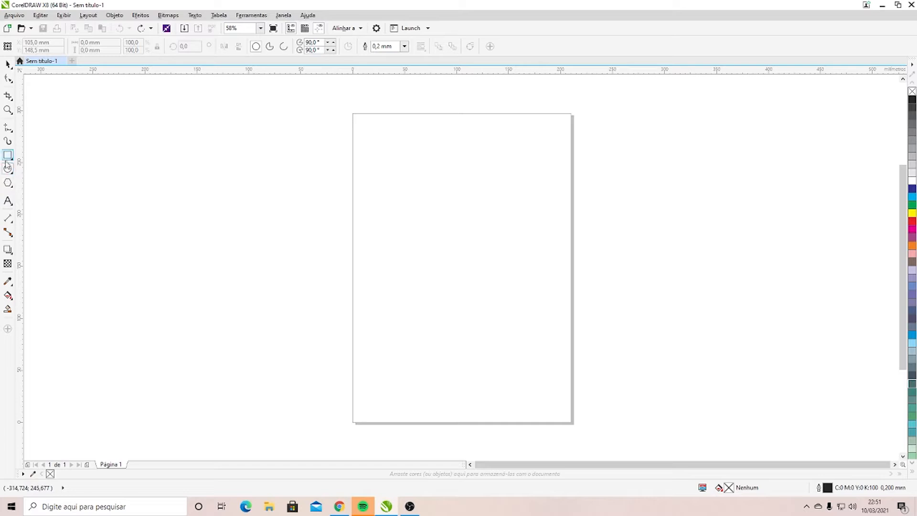
pyautogui.click(13, 190)
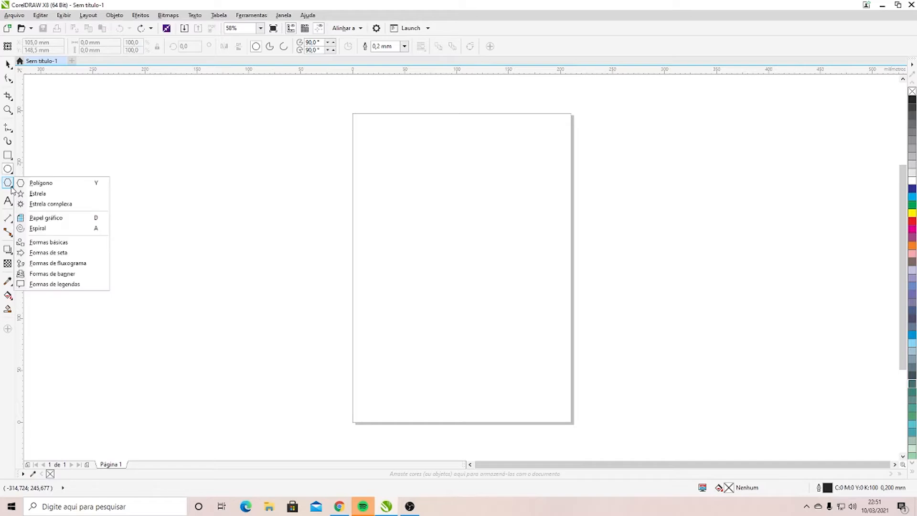
pyautogui.click(41, 183)
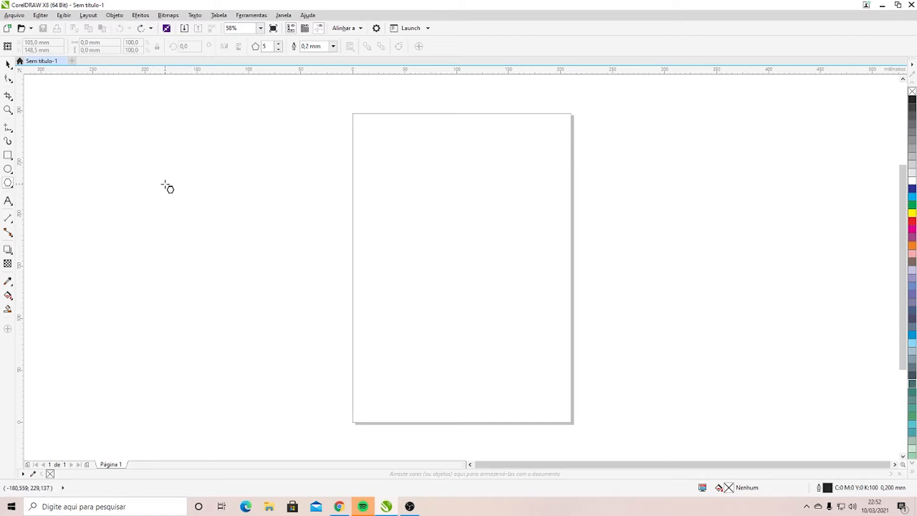
pyautogui.moveTo(170, 165); pyautogui.dragTo(248, 254)
pyautogui.press('Delete')
pyautogui.moveTo(205, 221); pyautogui.dragTo(258, 267)
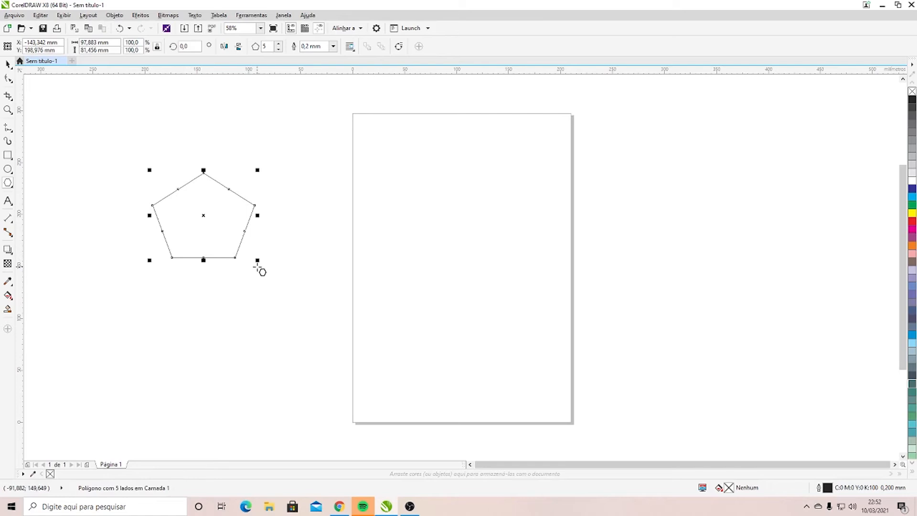
pyautogui.press('Delete')
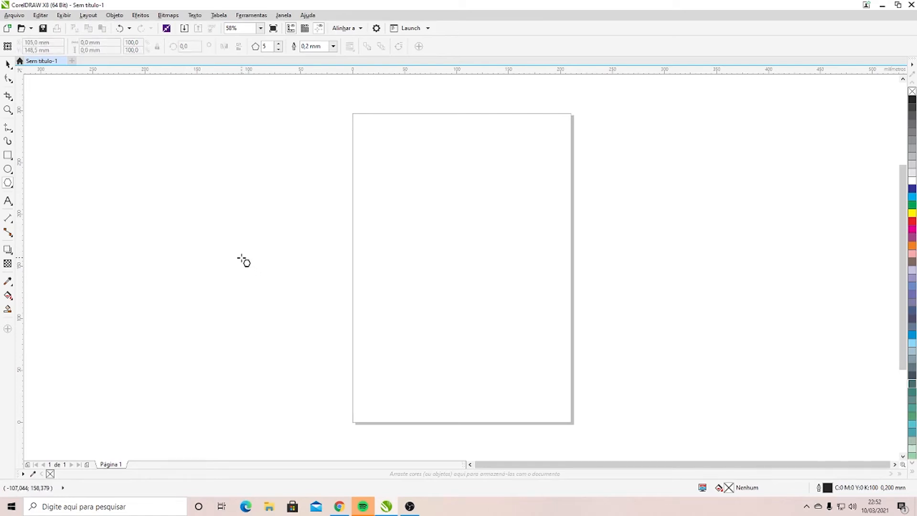
# Draw a pentagon about 106 × 101 mm with constrained proportions beside the page and delete it
pyautogui.moveTo(192, 214); pyautogui.dragTo(280, 313)
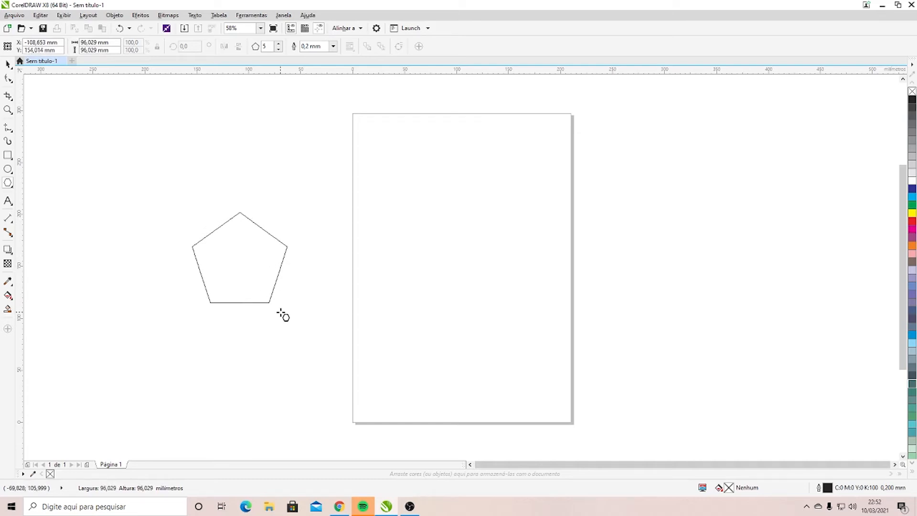
pyautogui.moveTo(281, 313); pyautogui.dragTo(304, 344)
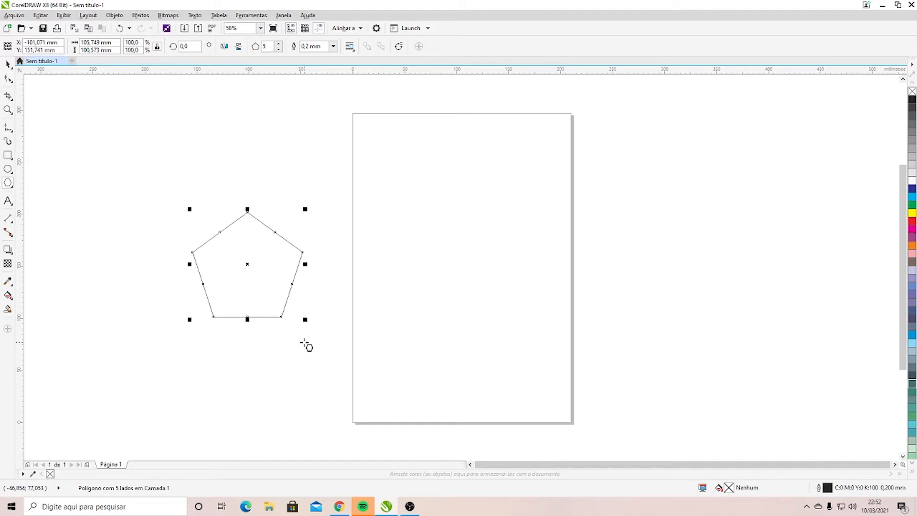
pyautogui.press('Delete')
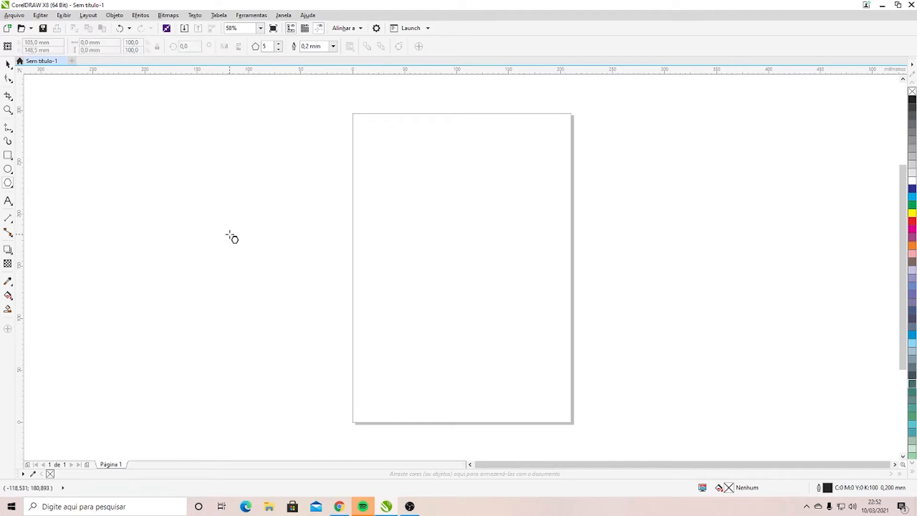
# Draw a pentagon about 104 × 99 mm beside the page and change its number of sides to 6
pyautogui.moveTo(193, 208)
pyautogui.mouseDown()
pyautogui.moveTo(262, 308)
pyautogui.moveTo(242, 266)
pyautogui.mouseUp()
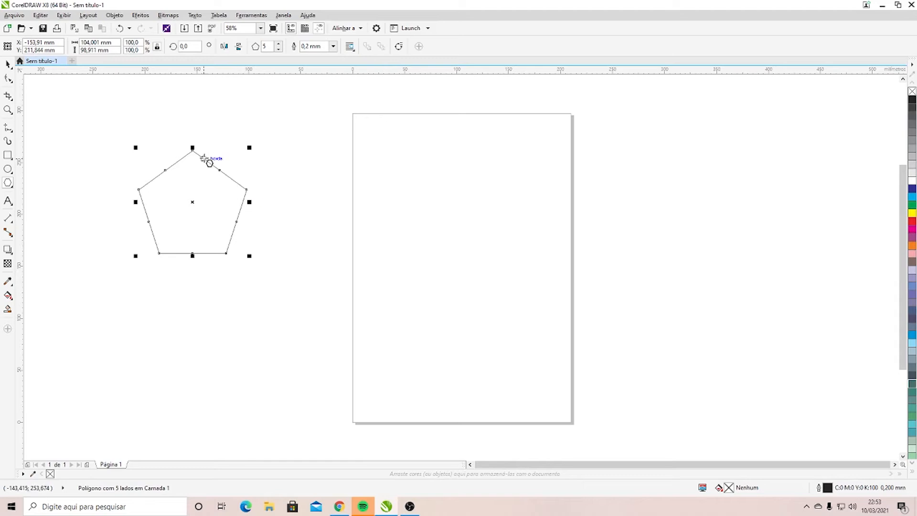
pyautogui.press('space')
pyautogui.click(278, 49)
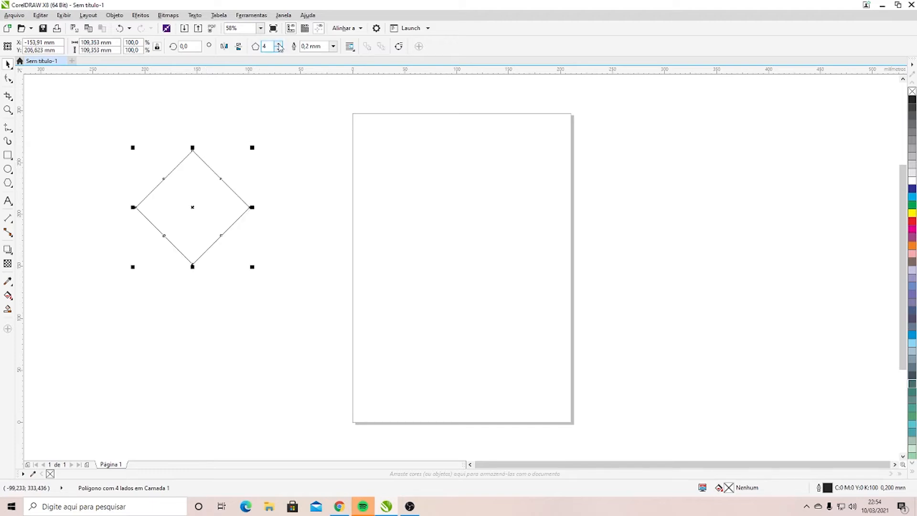
pyautogui.click(278, 43)
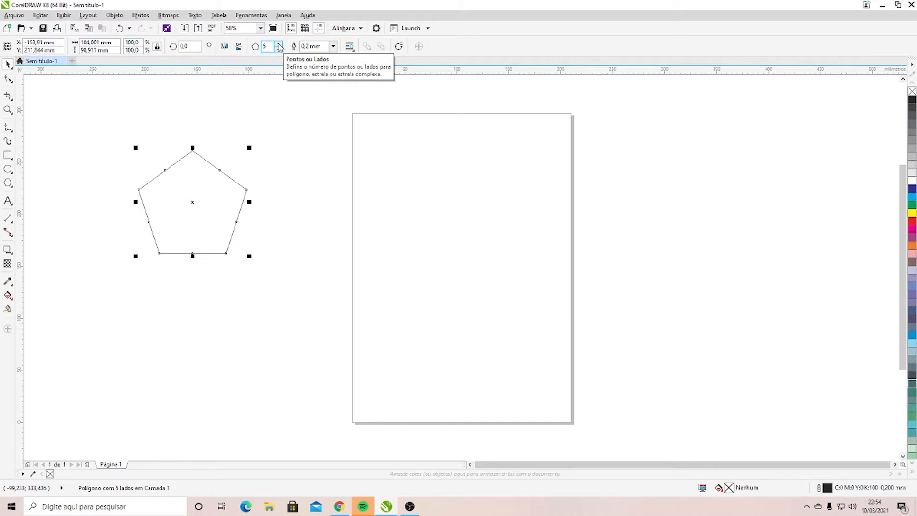
pyautogui.click(278, 49)
pyautogui.click(279, 50)
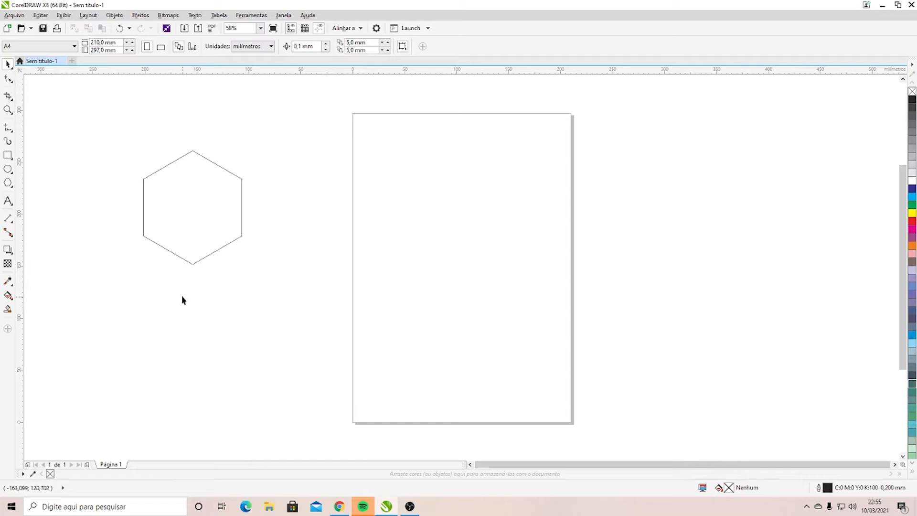
# Set the Polygon tool to 10 sides and draw three decagons, two about 94 × 99 mm and one about 49 × 51 mm
pyautogui.click(8, 184)
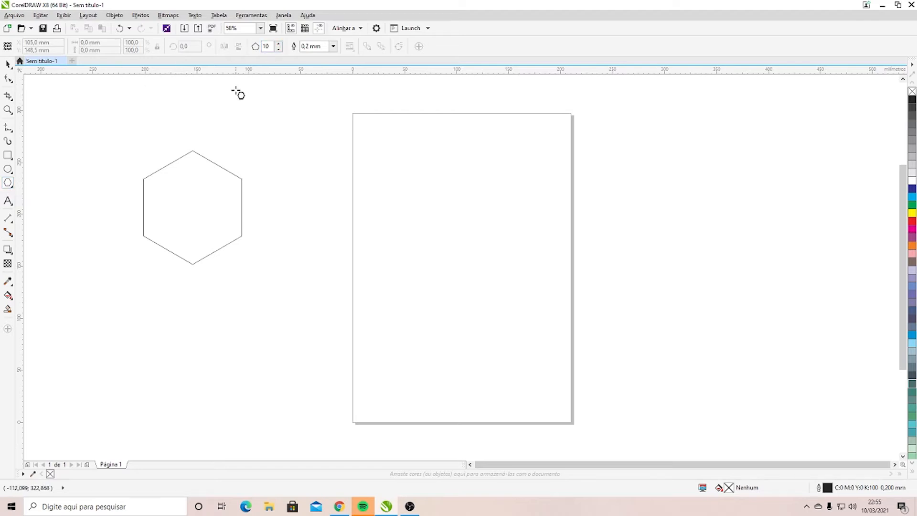
pyautogui.moveTo(370, 188); pyautogui.dragTo(470, 288)
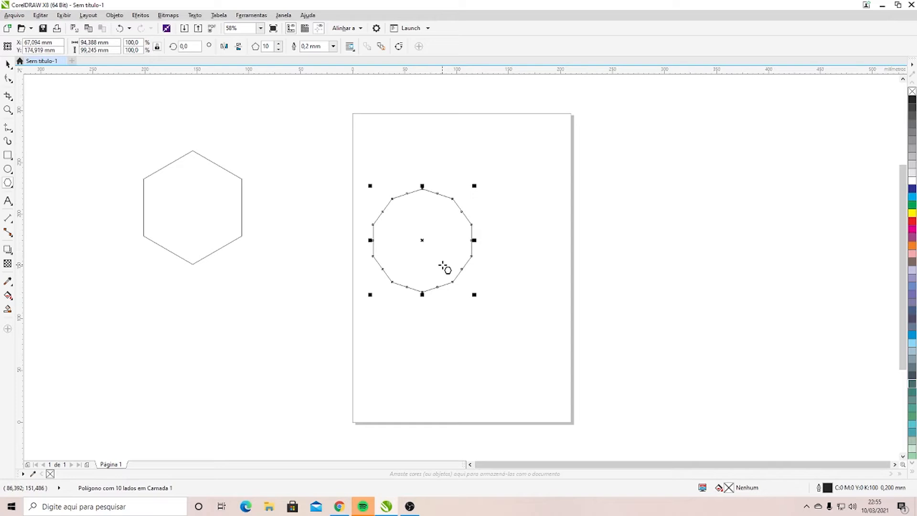
pyautogui.moveTo(271, 276); pyautogui.dragTo(371, 365)
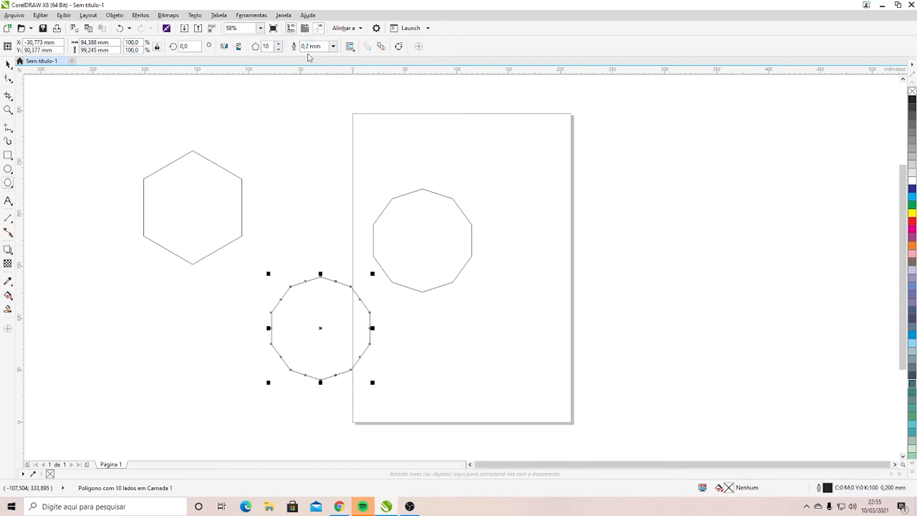
pyautogui.moveTo(332, 157); pyautogui.dragTo(275, 217)
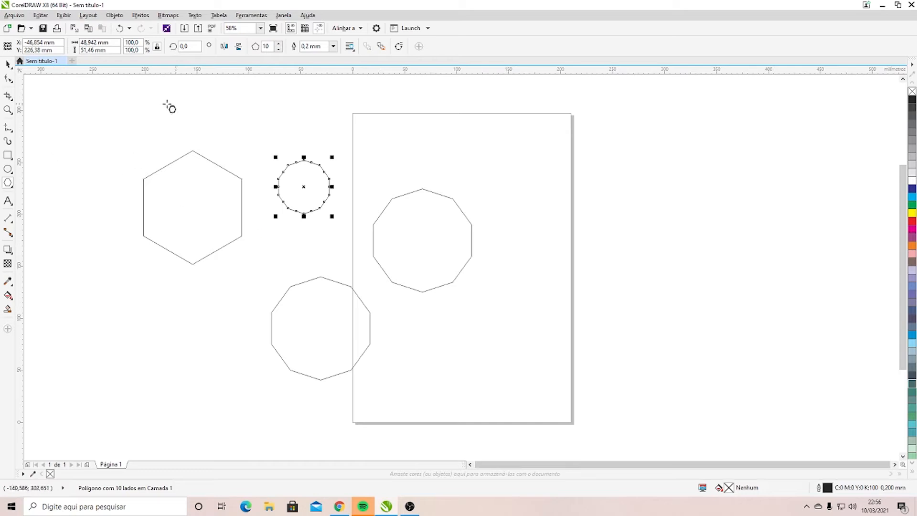
pyautogui.click(8, 63)
pyautogui.click(405, 161)
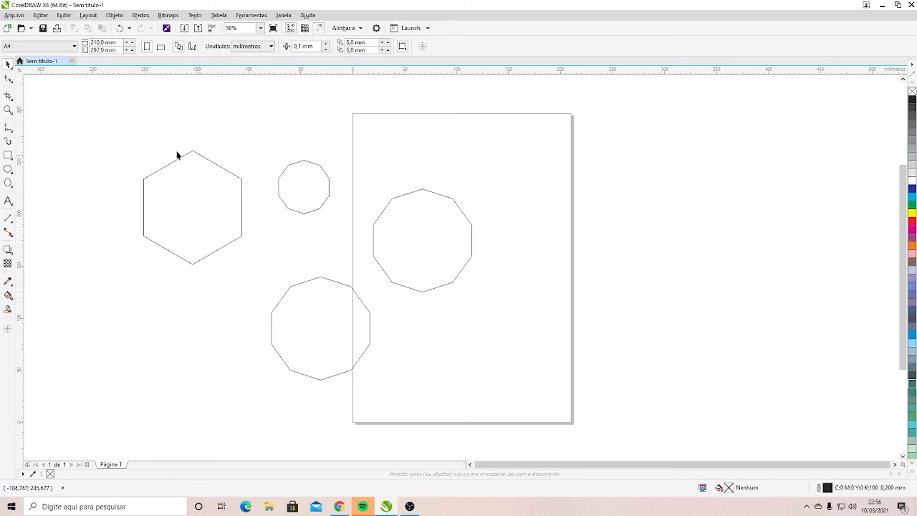
# Set the Polygon tool back to 5 sides and draw two pentagons around the hexagon, one about 69 × 66 mm
pyautogui.click(10, 186)
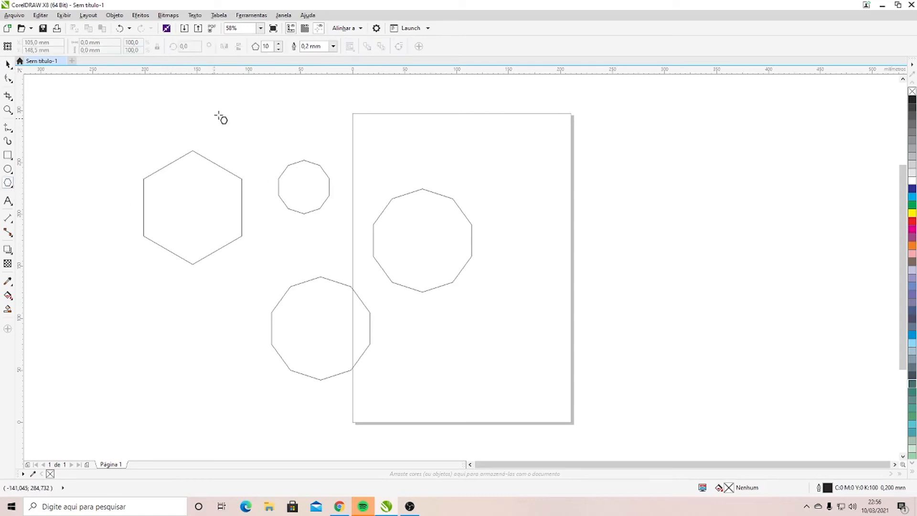
pyautogui.click(278, 49)
pyautogui.moveTo(130, 293)
pyautogui.mouseDown()
pyautogui.moveTo(216, 358)
pyautogui.moveTo(217, 387)
pyautogui.mouseUp()
pyautogui.moveTo(76, 167); pyautogui.dragTo(150, 242)
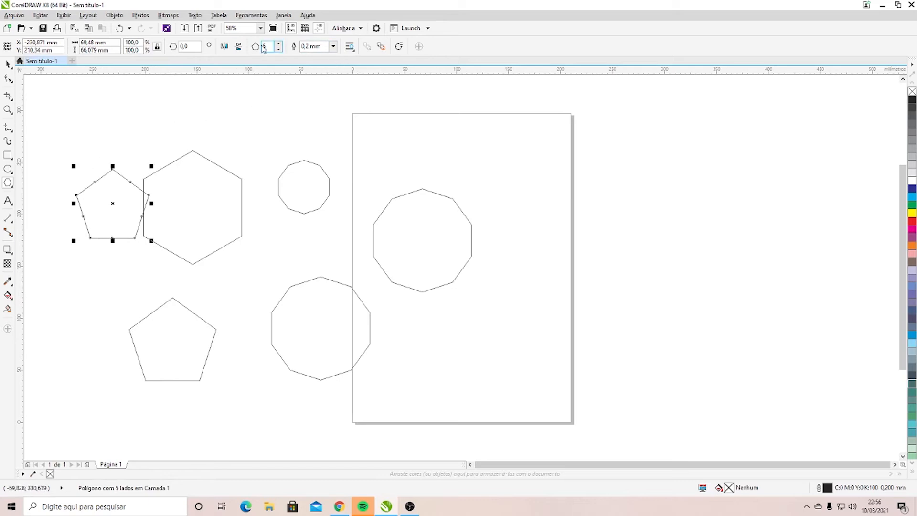
# Draw a pentagon about 100 × 95 mm beside the page and pull a side's midpoint node inward to form a five-pointed star
pyautogui.moveTo(143, 172); pyautogui.dragTo(251, 276)
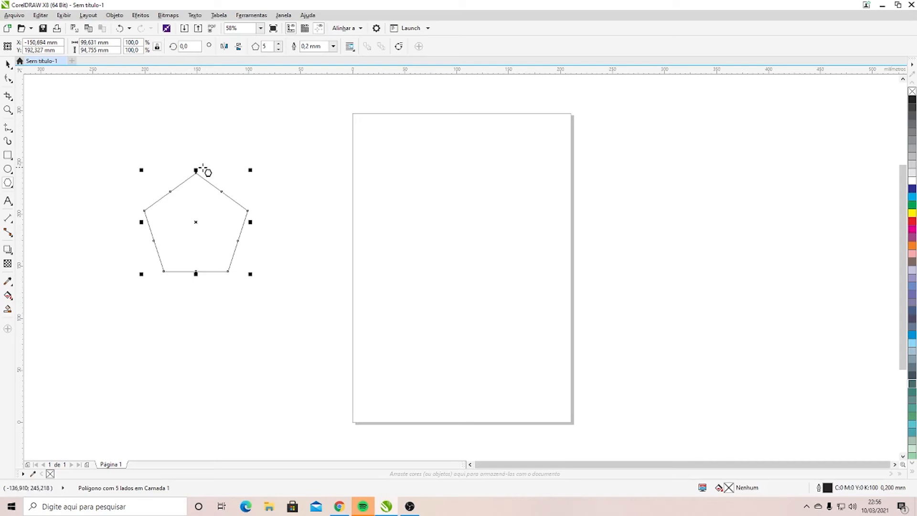
pyautogui.click(10, 80)
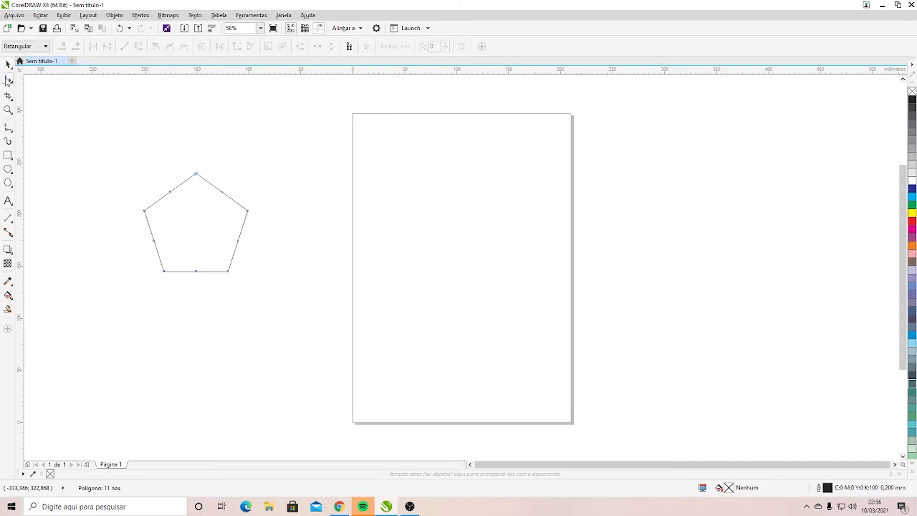
pyautogui.scroll(2, 219, 205)
pyautogui.scroll(2, 234, 176)
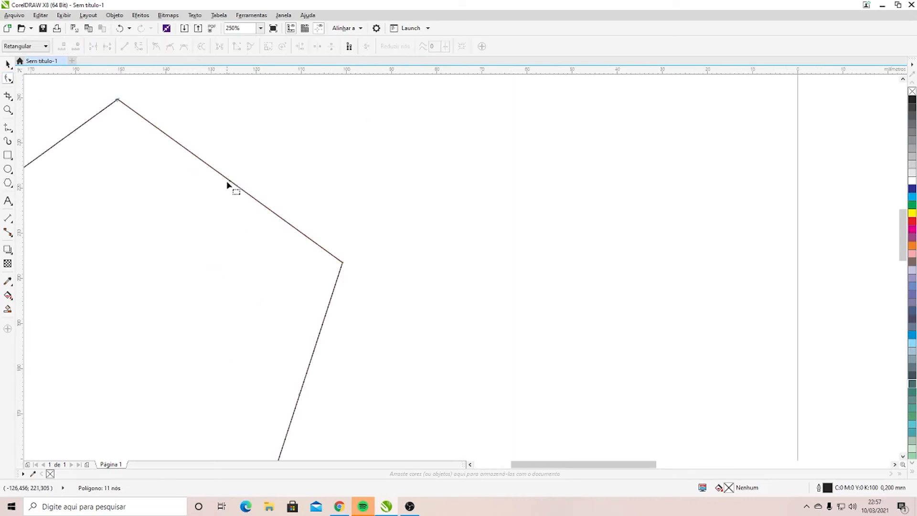
pyautogui.scroll(-2, 304, 209)
pyautogui.moveTo(268, 197); pyautogui.dragTo(234, 240)
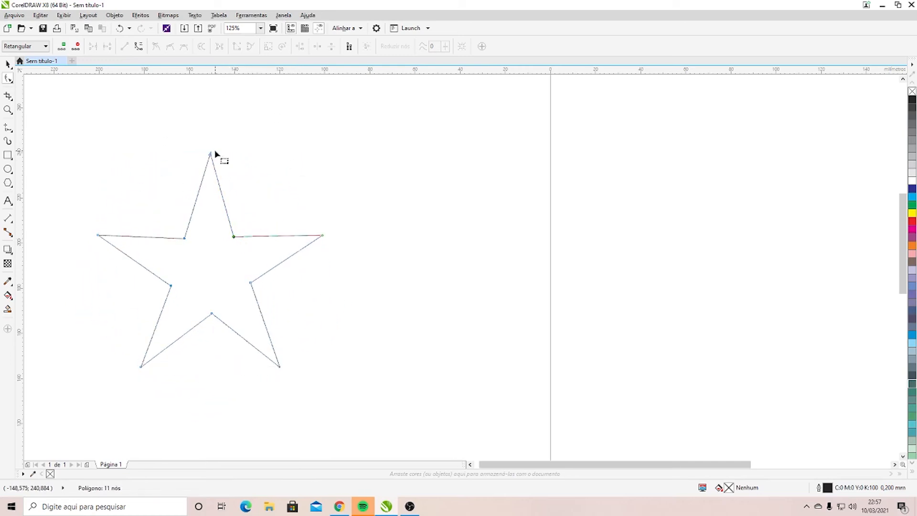
# Try different point counts on the star, including 4 and 7, and set it to 6 points
pyautogui.click(8, 64)
pyautogui.click(279, 49)
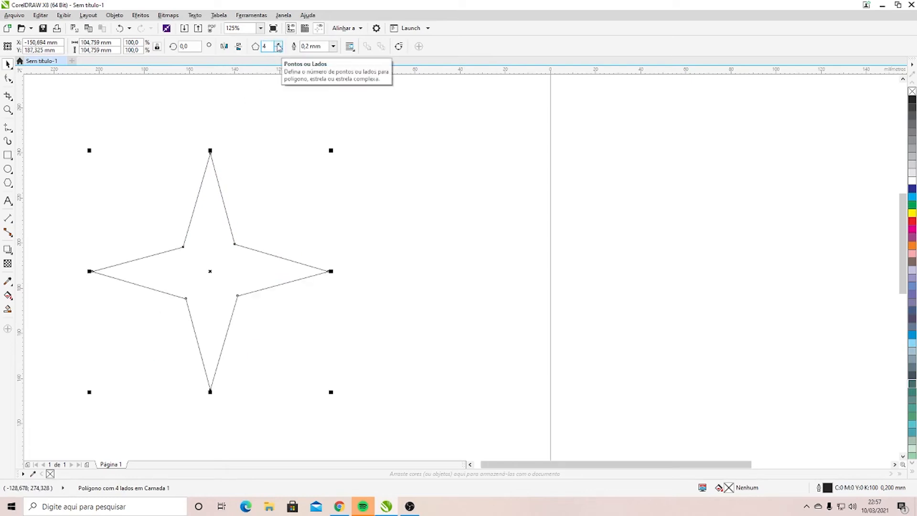
pyautogui.click(279, 44)
pyautogui.click(279, 44)
pyautogui.click(278, 44)
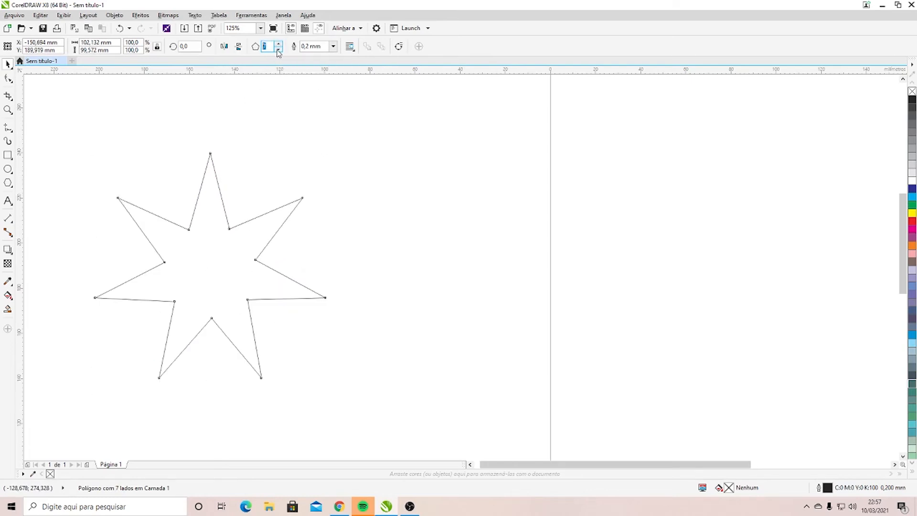
pyautogui.click(278, 49)
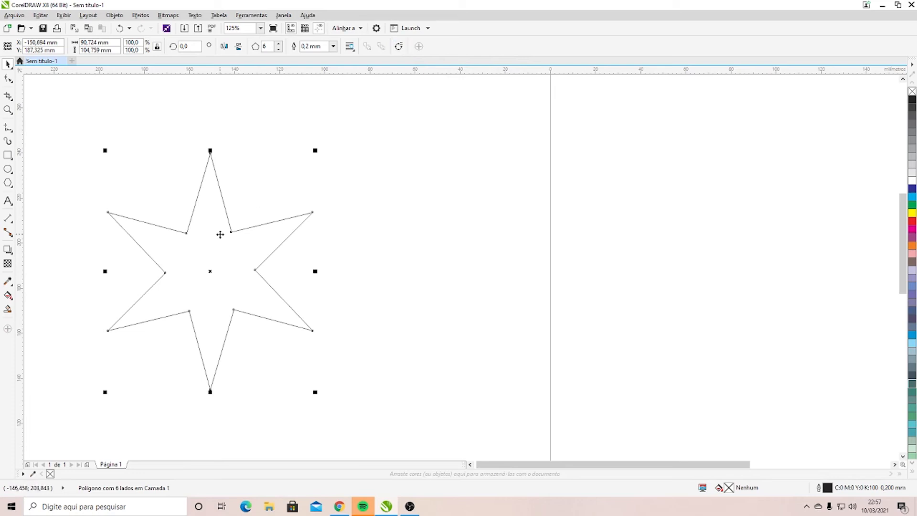
# Convert the six-pointed star to curves and move its top tip node slightly upward on its own
pyautogui.rightClick(209, 222)
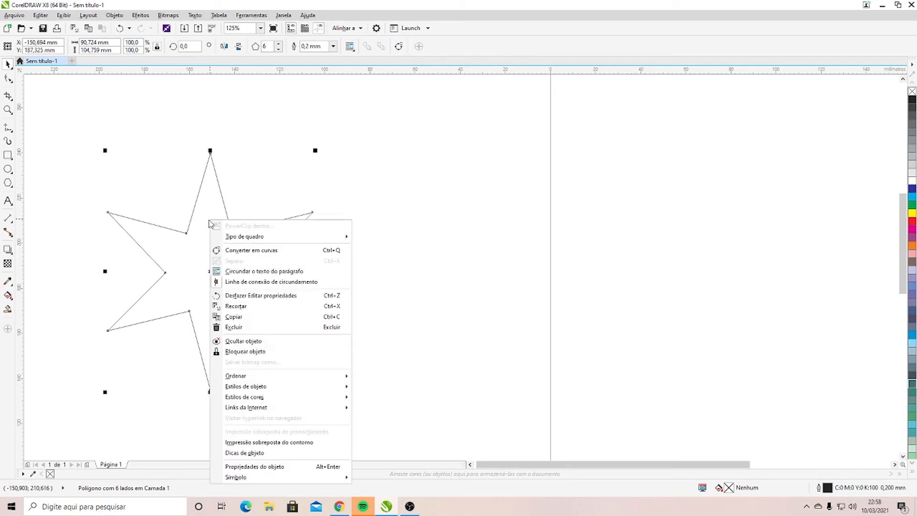
pyautogui.click(249, 252)
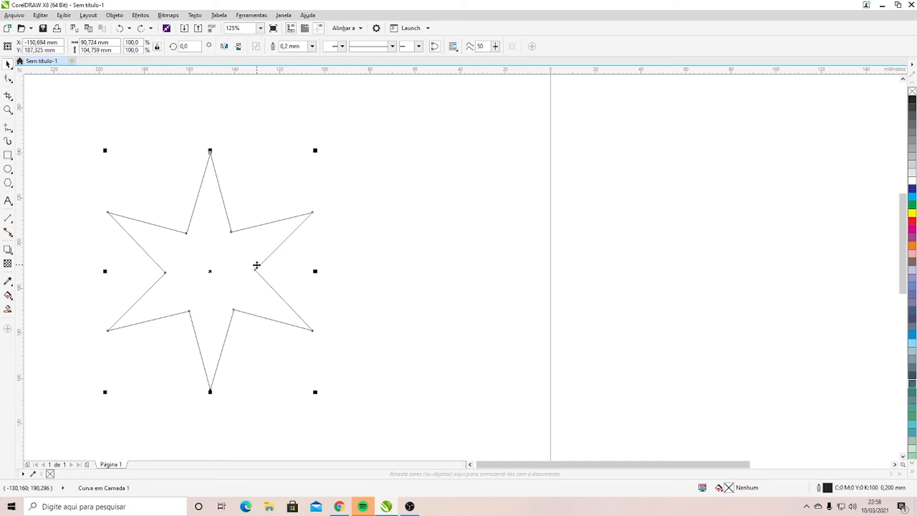
pyautogui.click(8, 78)
pyautogui.moveTo(210, 154)
pyautogui.mouseDown()
pyautogui.moveTo(167, 139)
pyautogui.moveTo(239, 135)
pyautogui.moveTo(209, 194)
pyautogui.moveTo(208, 150)
pyautogui.mouseUp()
# Try converting the right edge of the star's top point to a curve and bending it outward, and undo the bend
pyautogui.click(222, 196)
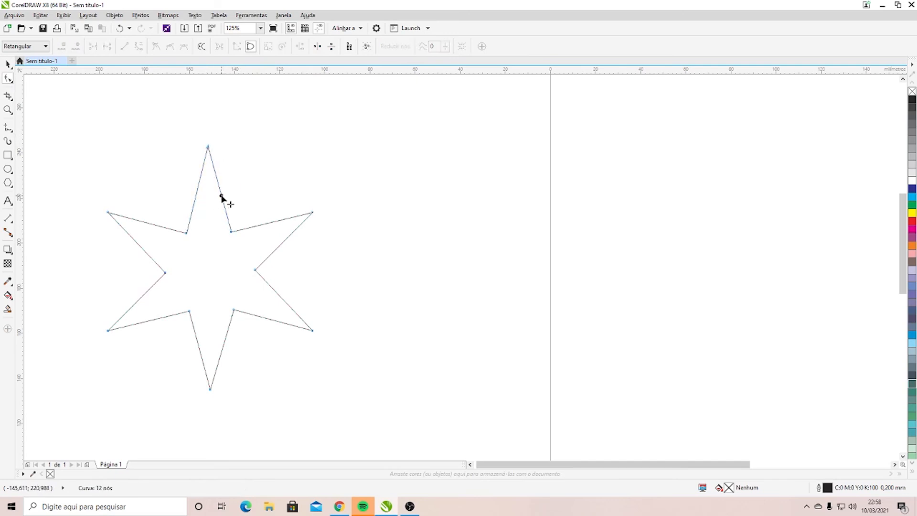
pyautogui.click(138, 46)
pyautogui.moveTo(221, 194); pyautogui.dragTo(260, 177)
pyautogui.hotkey('ctrl', 'z')
# Draw a pentagon about 67 × 64 mm between the star and the page and fill it with cyan
pyautogui.press('y')
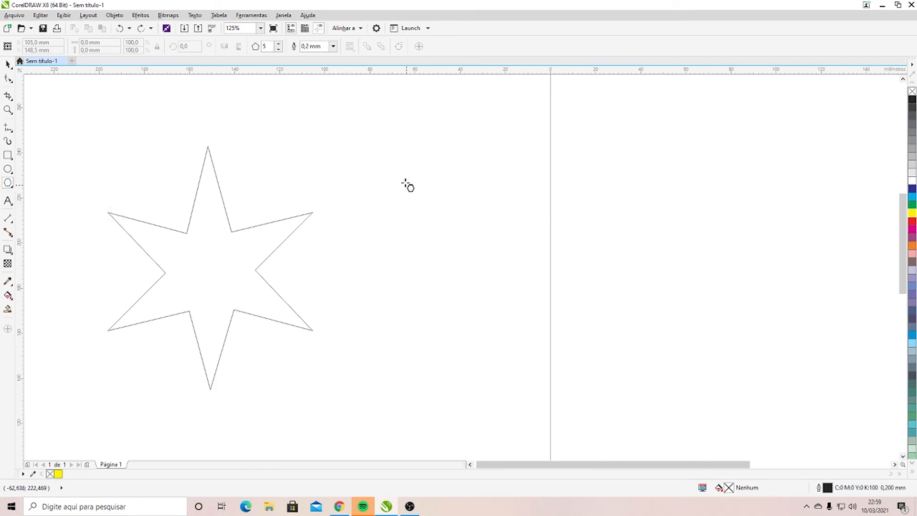
pyautogui.moveTo(382, 203); pyautogui.dragTo(535, 363)
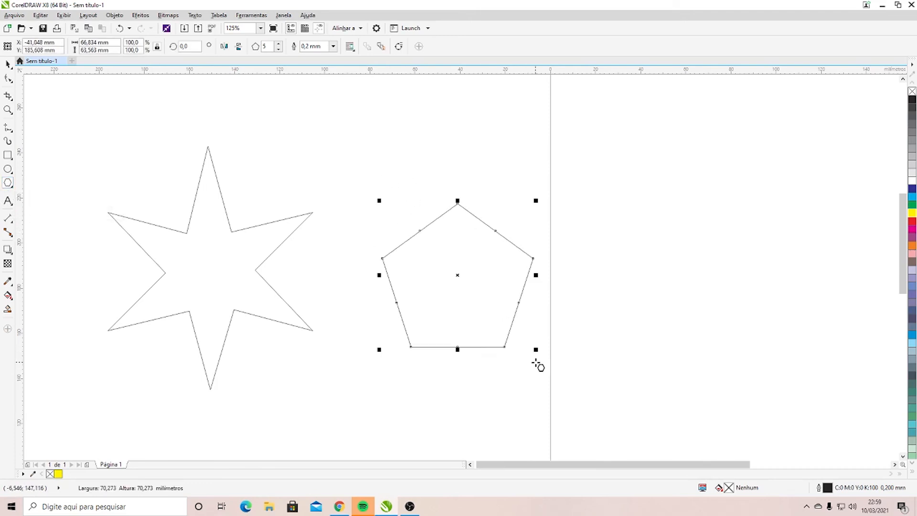
pyautogui.click(913, 196)
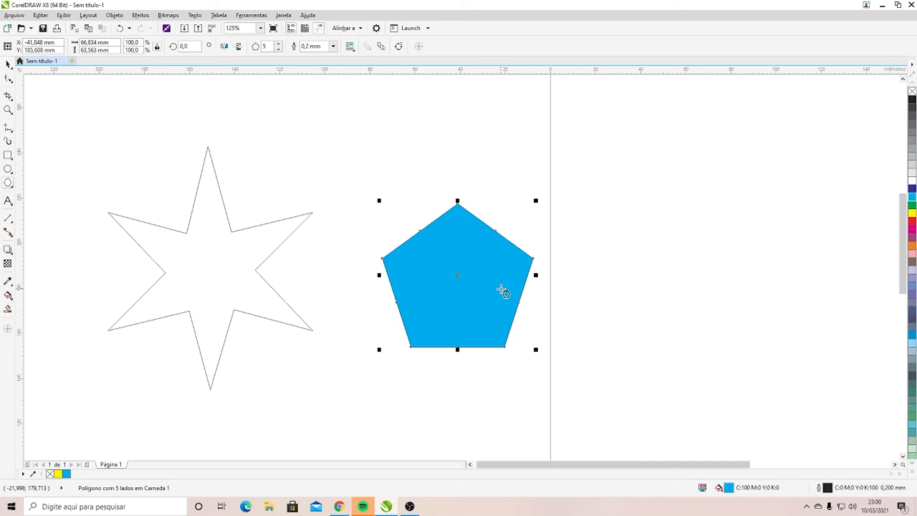
# Draw another unfilled pentagon about 66 × 62 mm on the page and leave it selected
pyautogui.moveTo(586, 151); pyautogui.dragTo(707, 310)
pyautogui.press('space')
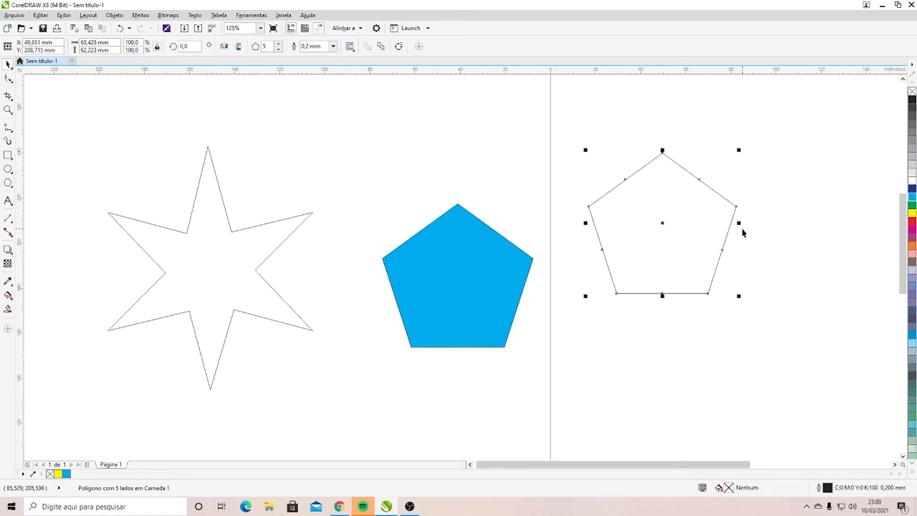